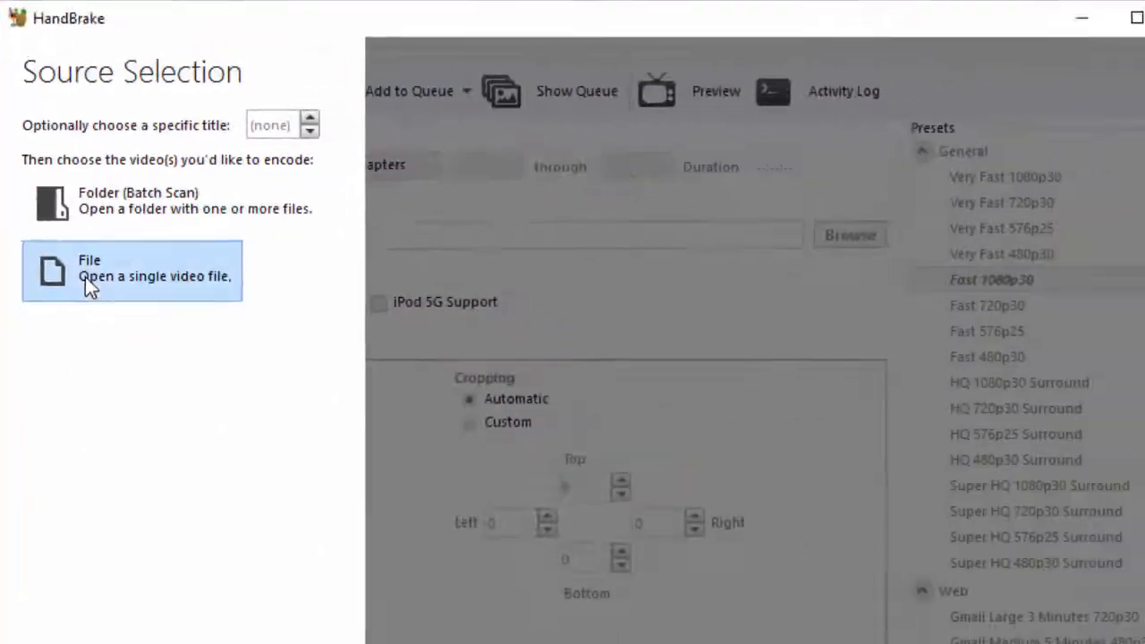
{"action": "left_click", "coordinate": [374, 413]}
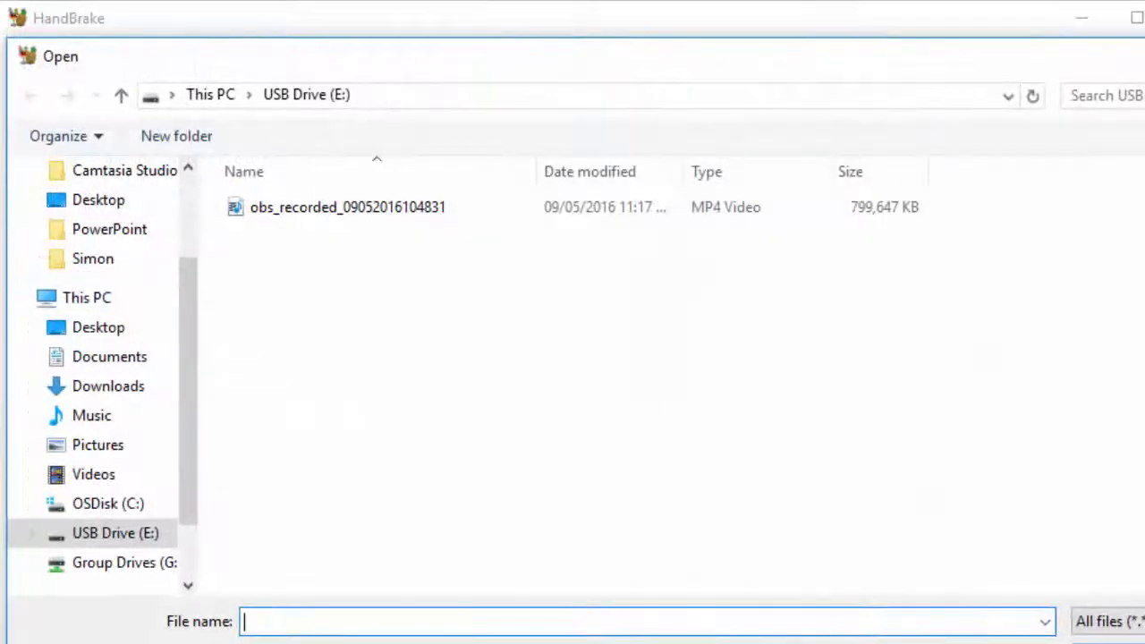
{"action": "left_click", "coordinate": [306, 212]}
{"action": "left_click", "coordinate": [1052, 595]}
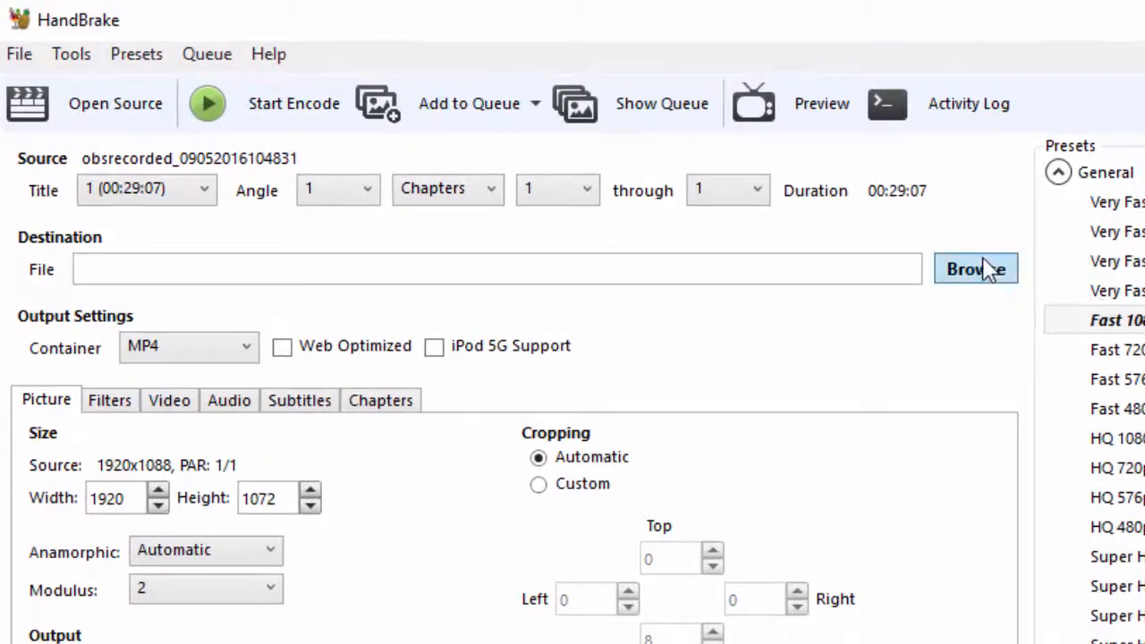
Set the destination to an mp4 file named "test file handbrake" on the Desktop.
{"action": "left_click", "coordinate": [986, 270]}
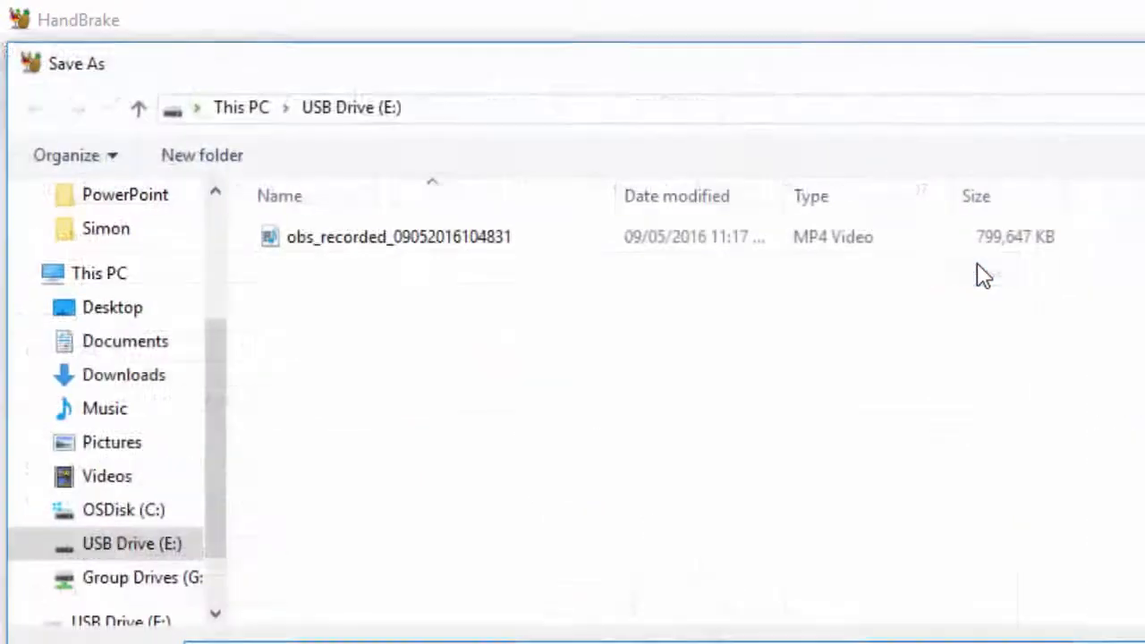
{"action": "left_click", "coordinate": [111, 308]}
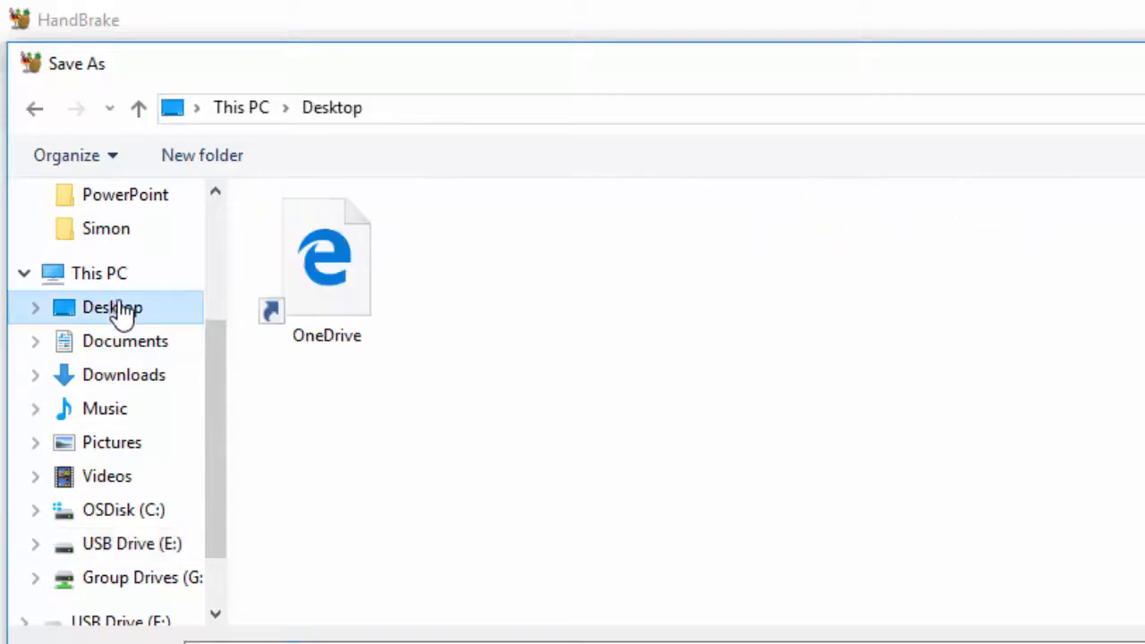
{"action": "left_click", "coordinate": [604, 343]}
{"action": "type", "text": "test"}
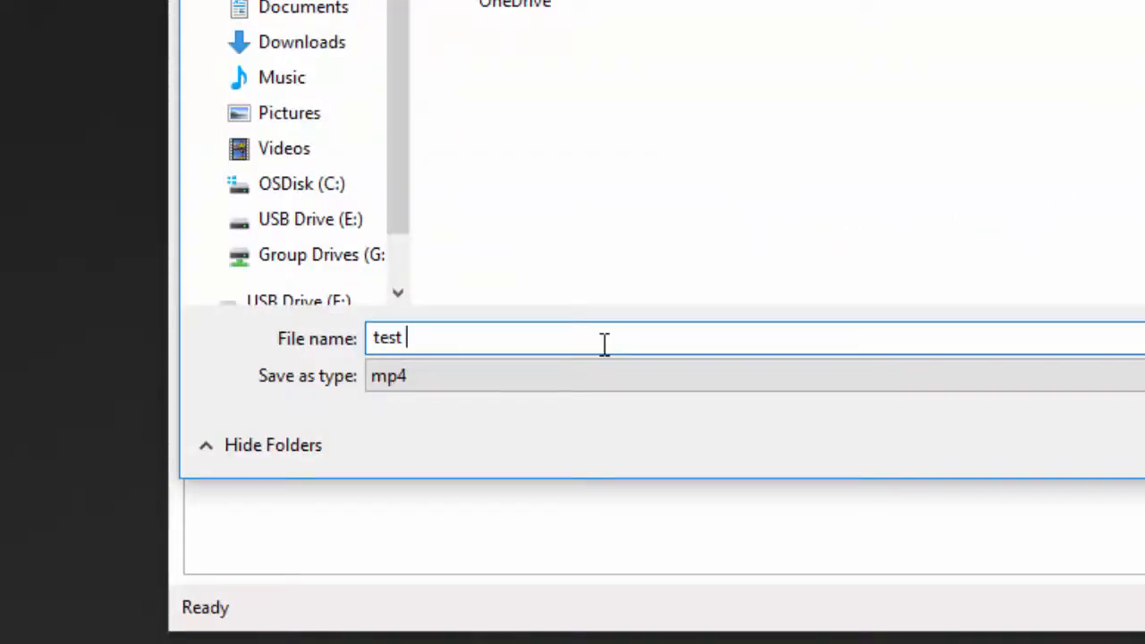
{"action": "type", "text": " file handbrak"}
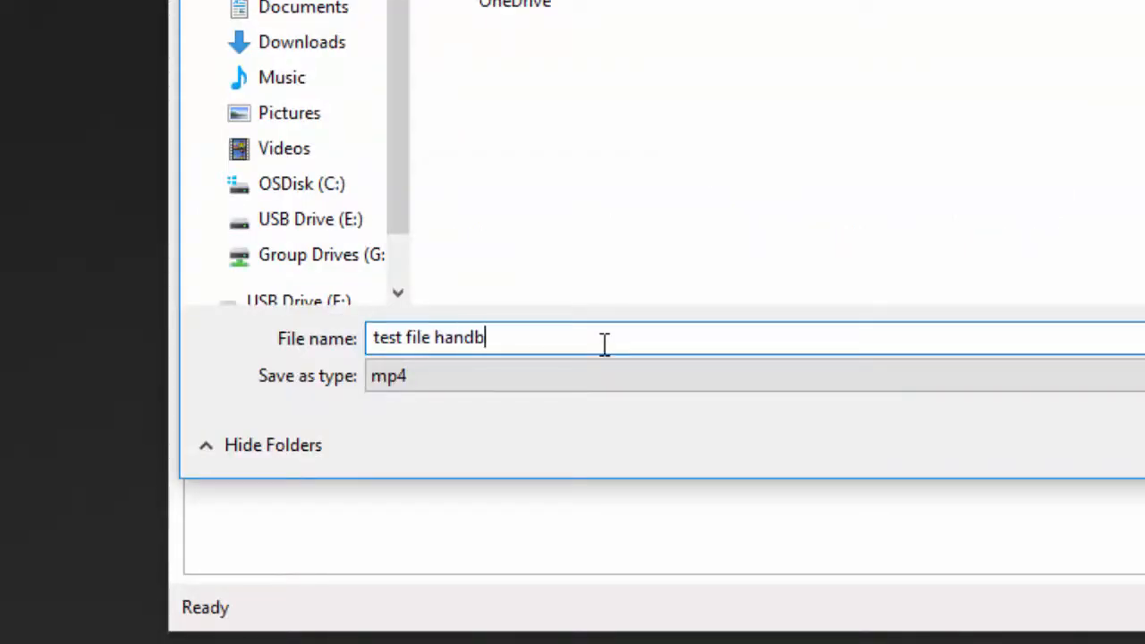
{"action": "type", "text": "e"}
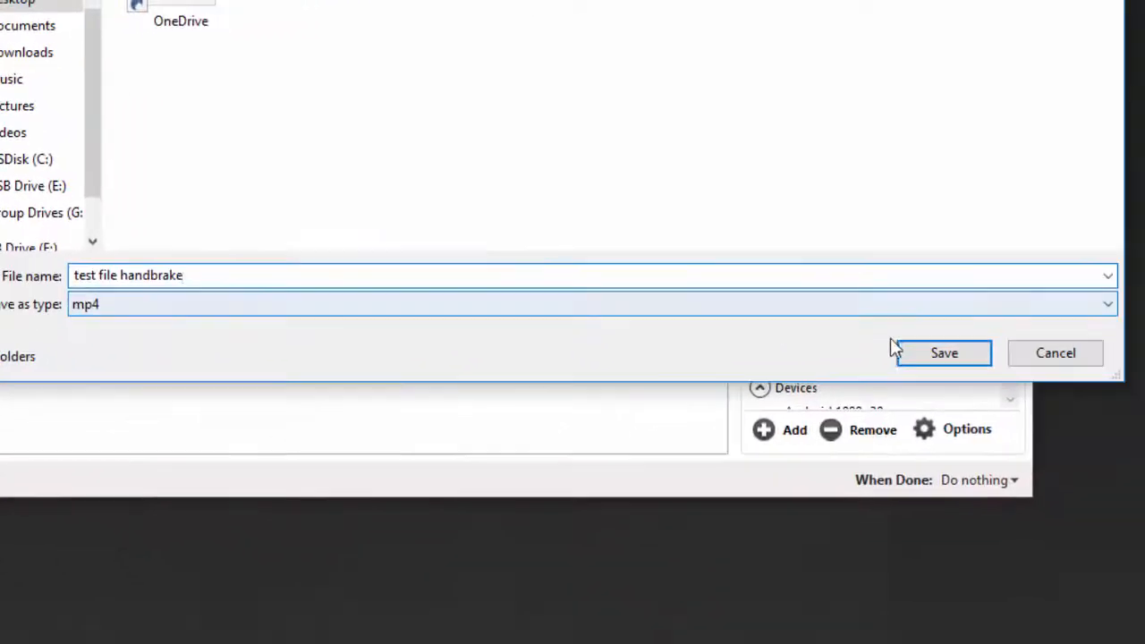
{"action": "left_click", "coordinate": [928, 353]}
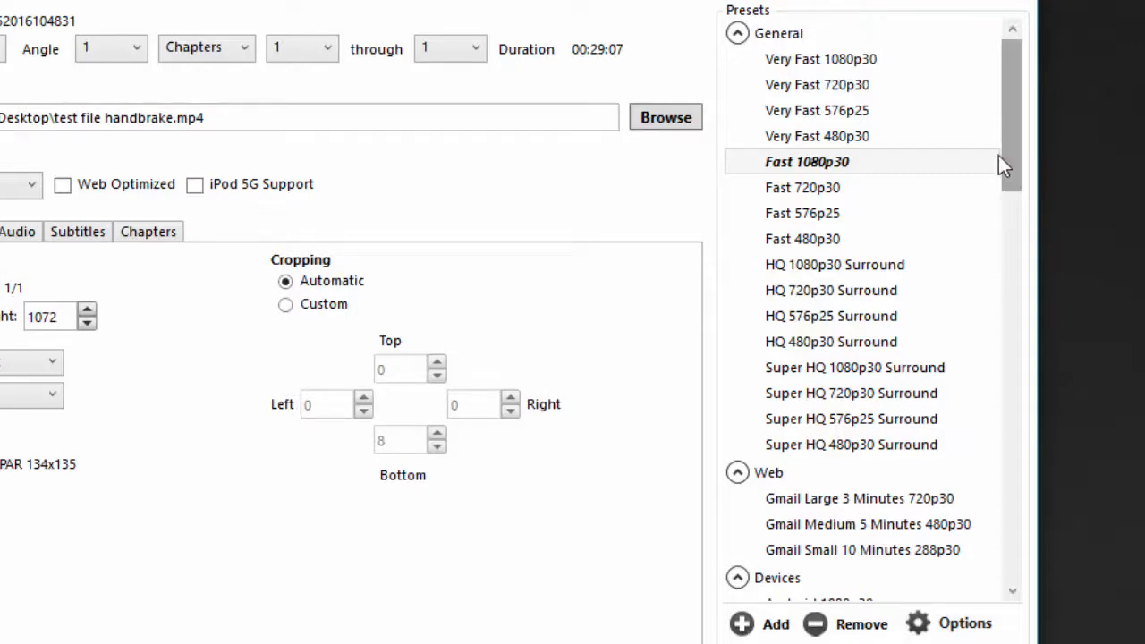
Apply the Normal preset from the Legacy group and enable Web Optimized for the MP4 output.
{"action": "left_click_drag", "start_coordinate": [1005, 148], "coordinate": [968, 549]}
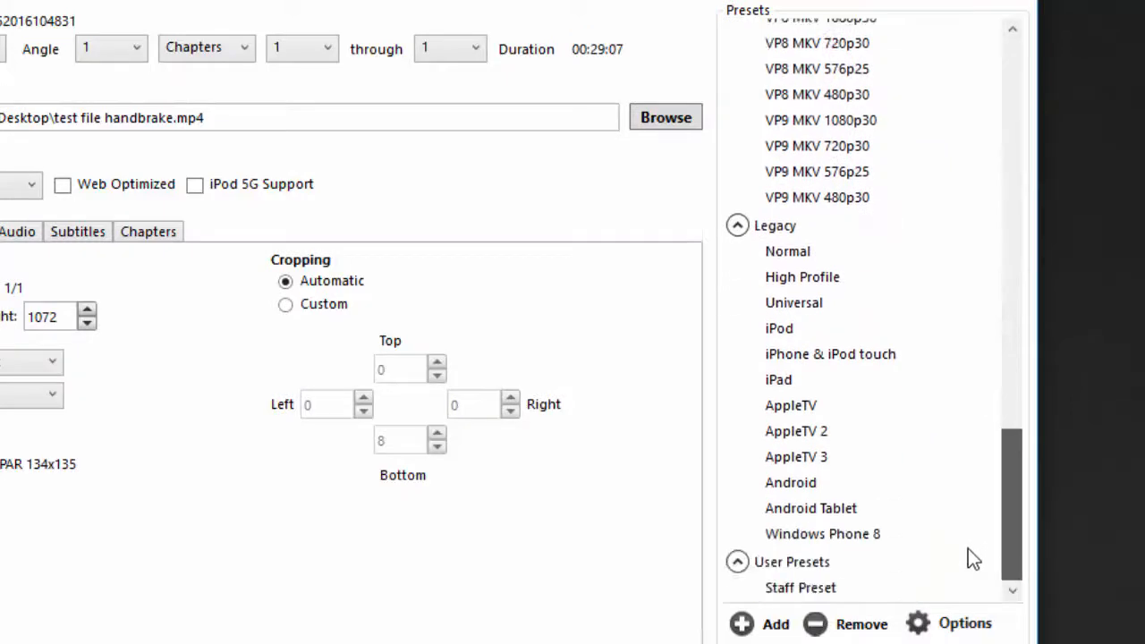
{"action": "left_click", "coordinate": [861, 252]}
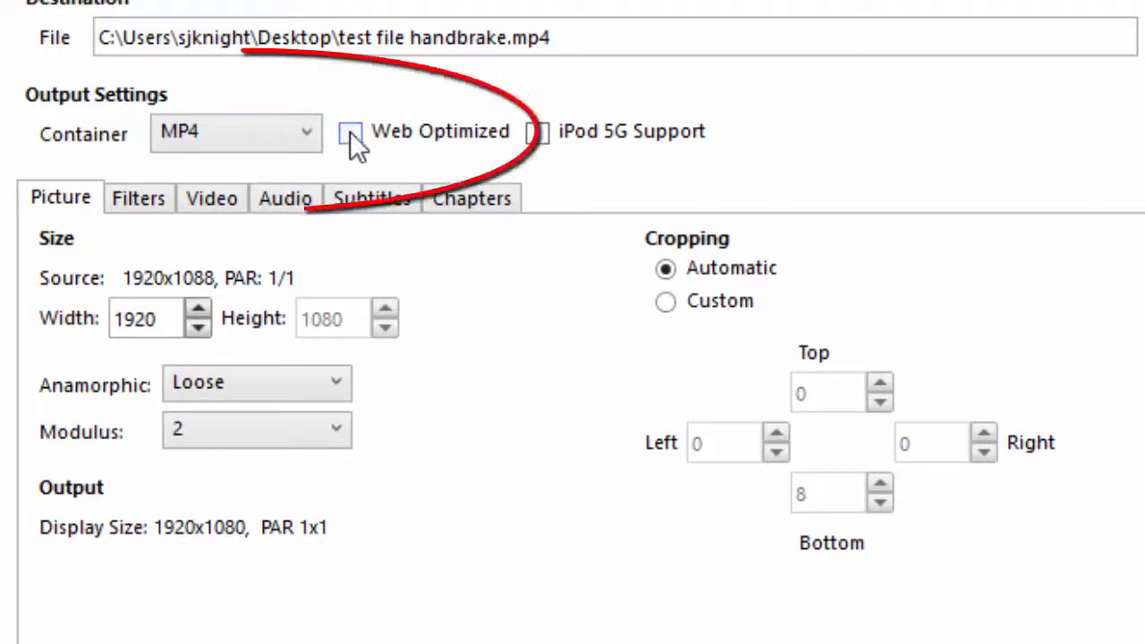
{"action": "left_click", "coordinate": [350, 132]}
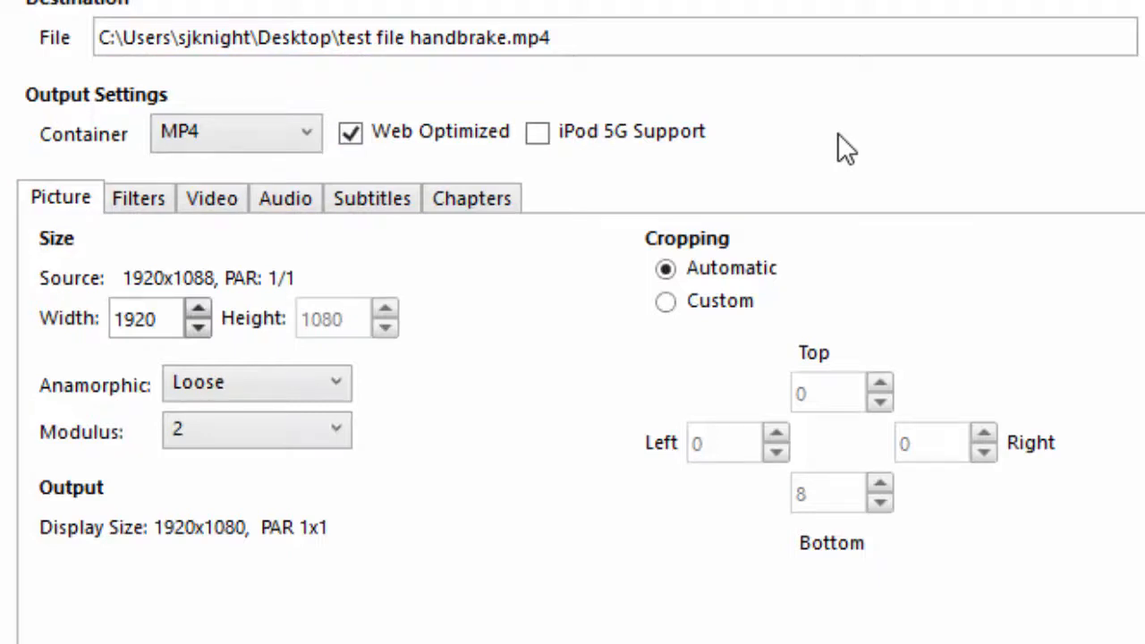
Set the video to Constant Framerate and lower its Constant Quality to RF 29.
{"action": "left_click", "coordinate": [229, 219]}
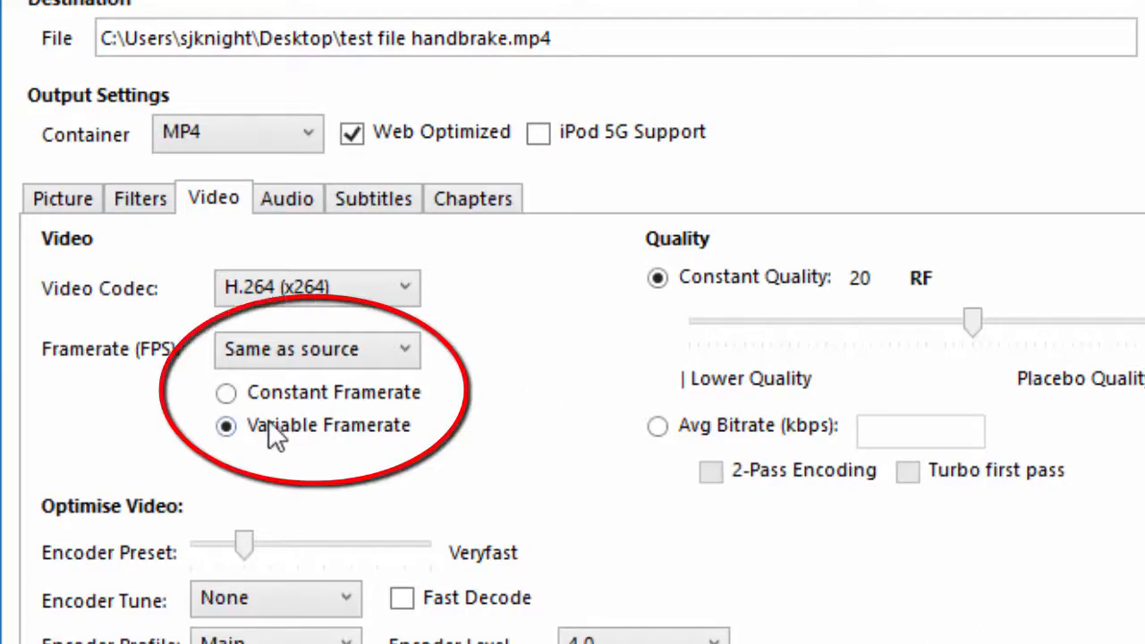
{"action": "left_click", "coordinate": [226, 393]}
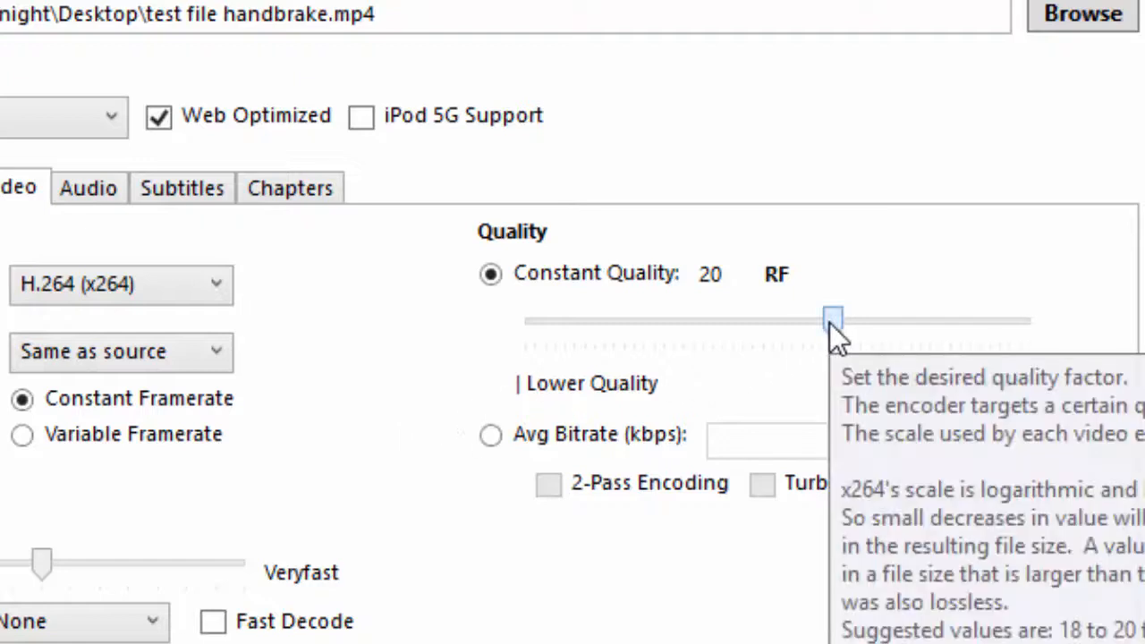
{"action": "left_click_drag", "start_coordinate": [829, 322], "coordinate": [741, 332]}
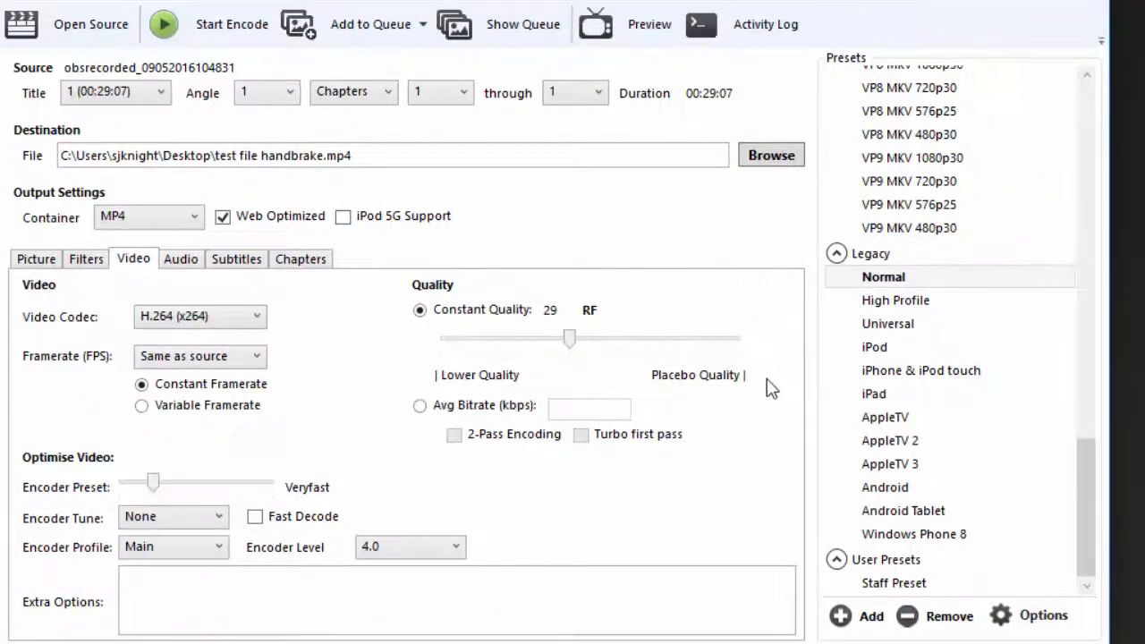
Save the current settings as a preset named "handbrake settings LTU" with the description "my handbrake settings".
{"action": "left_click", "coordinate": [844, 614]}
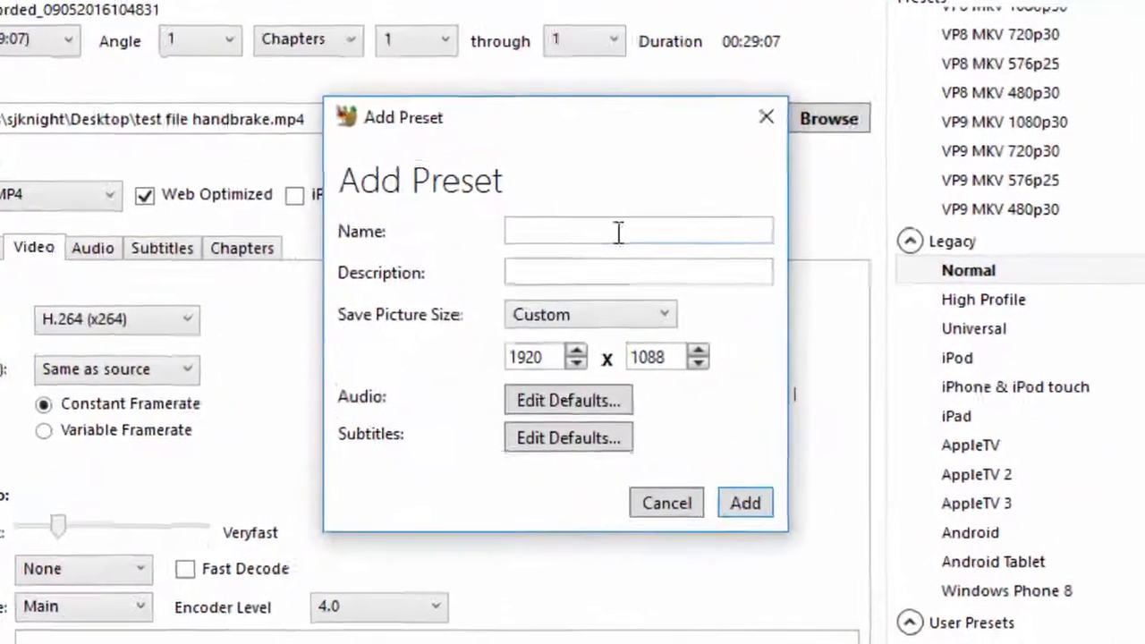
{"action": "left_click", "coordinate": [607, 242]}
{"action": "type", "text": "handbrake "}
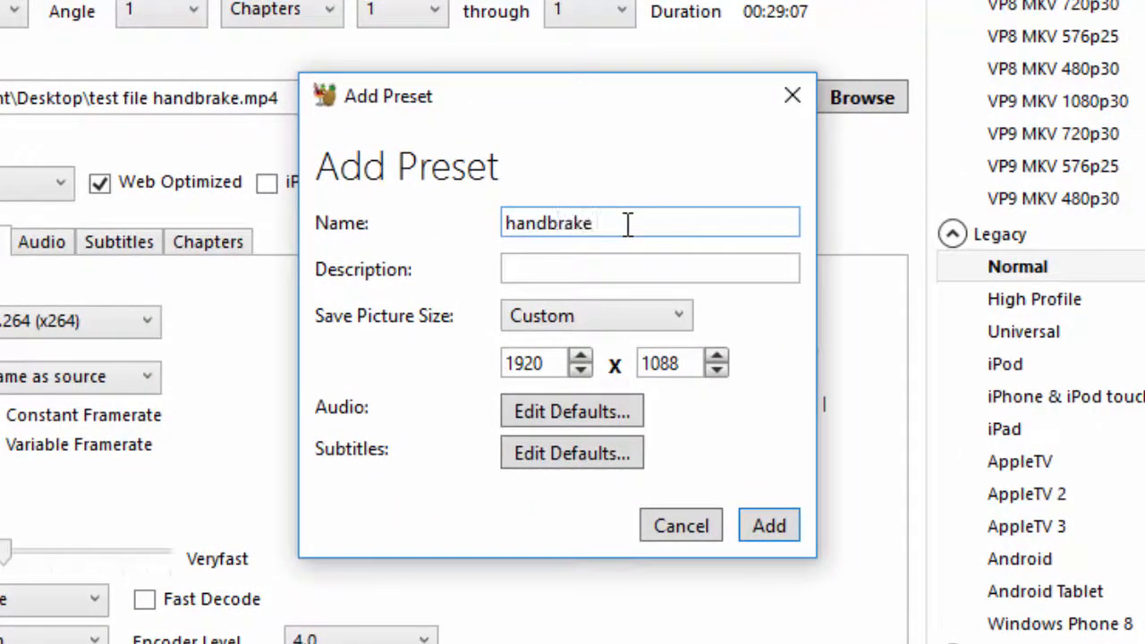
{"action": "type", "text": "settings LTU"}
{"action": "left_click", "coordinate": [614, 261]}
{"action": "type", "text": "my"}
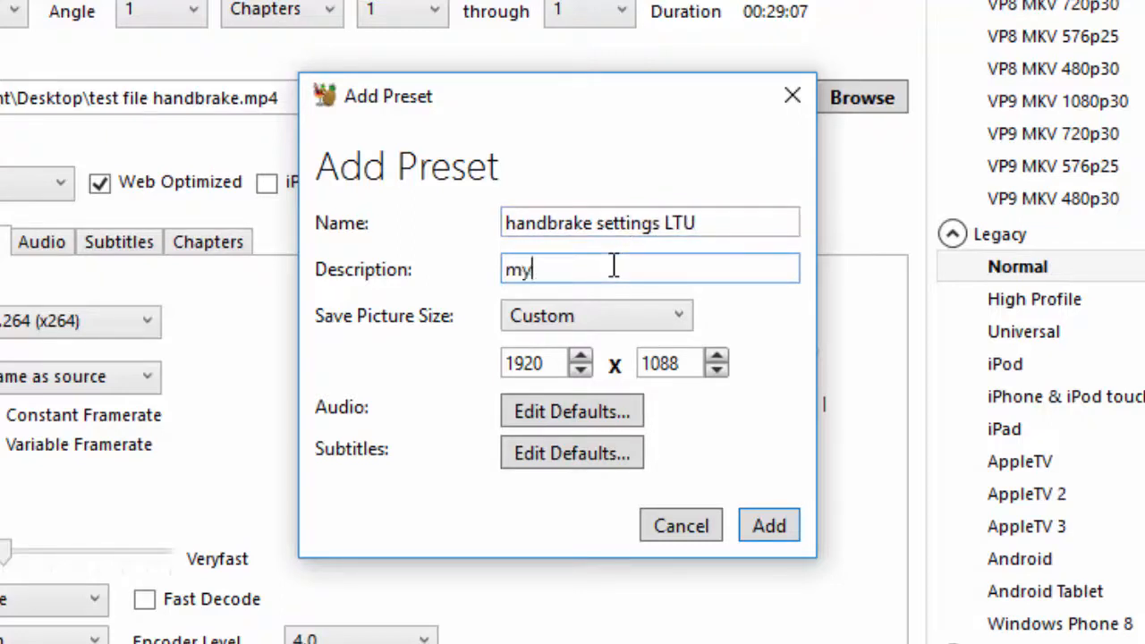
{"action": "type", "text": " handbrake settings"}
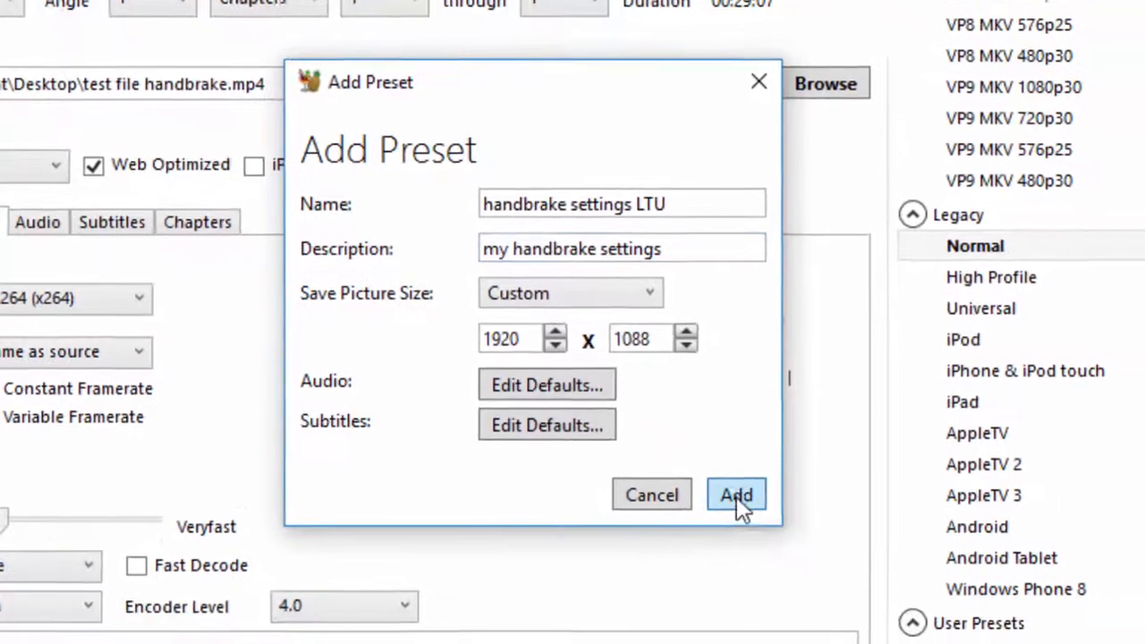
{"action": "left_click", "coordinate": [768, 532]}
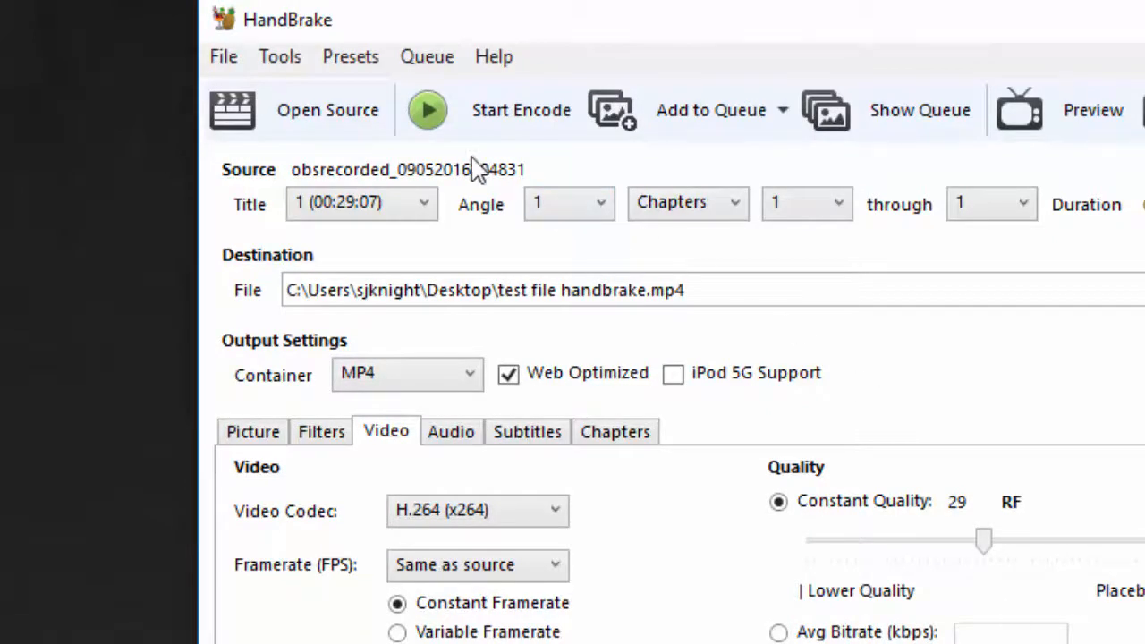
Start encoding the video with the current settings.
{"action": "left_click", "coordinate": [483, 115]}
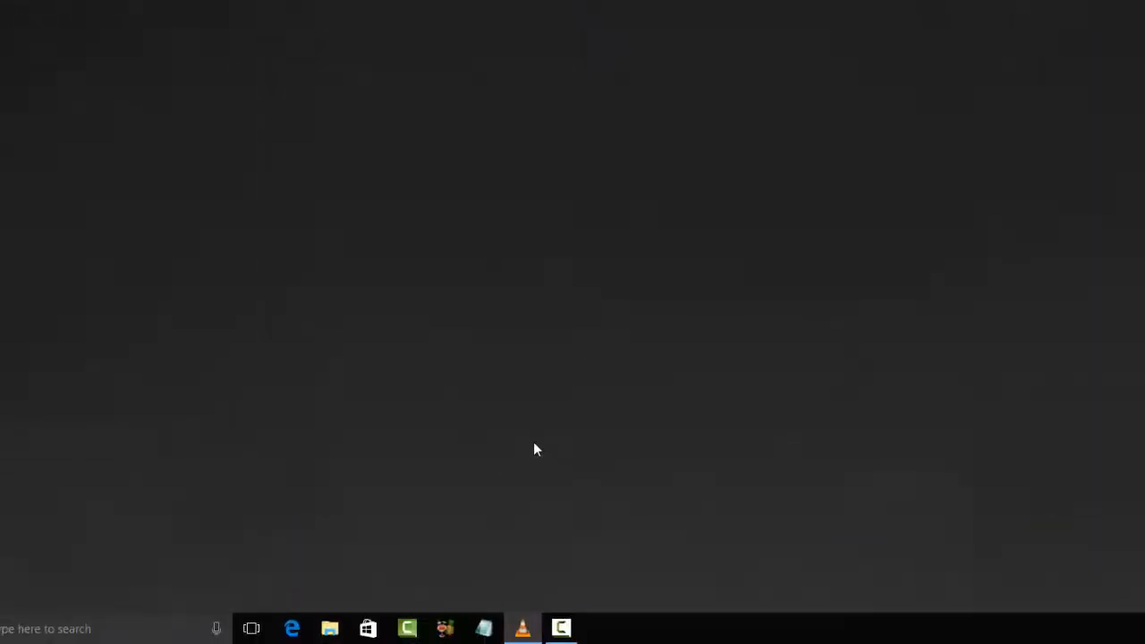
{"action": "left_click", "coordinate": [331, 630]}
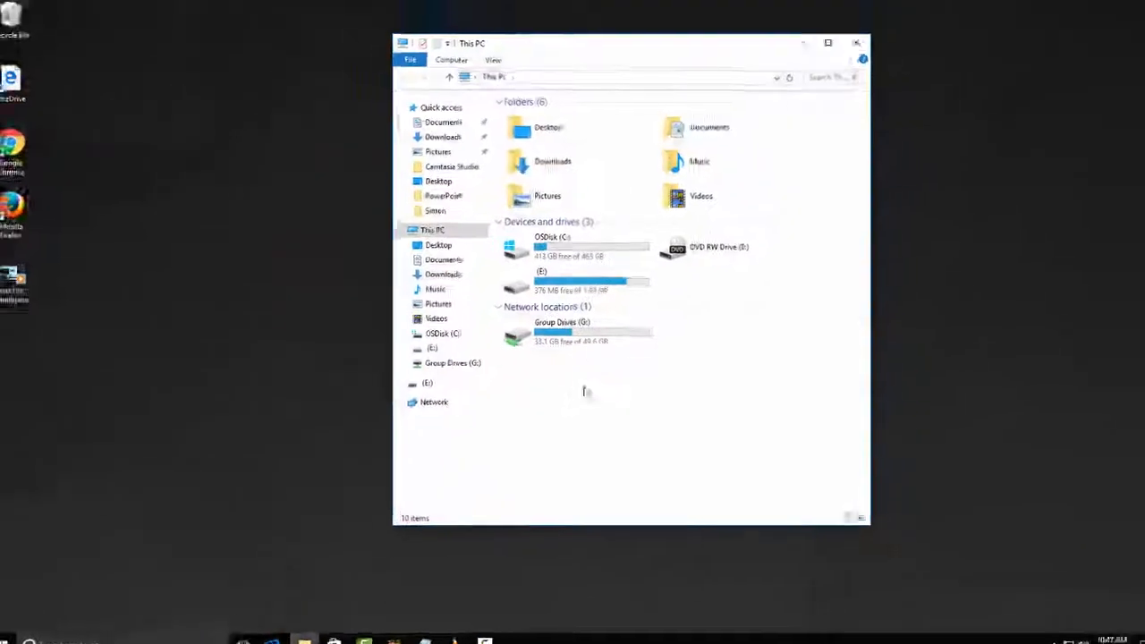
{"action": "double_click", "coordinate": [565, 284]}
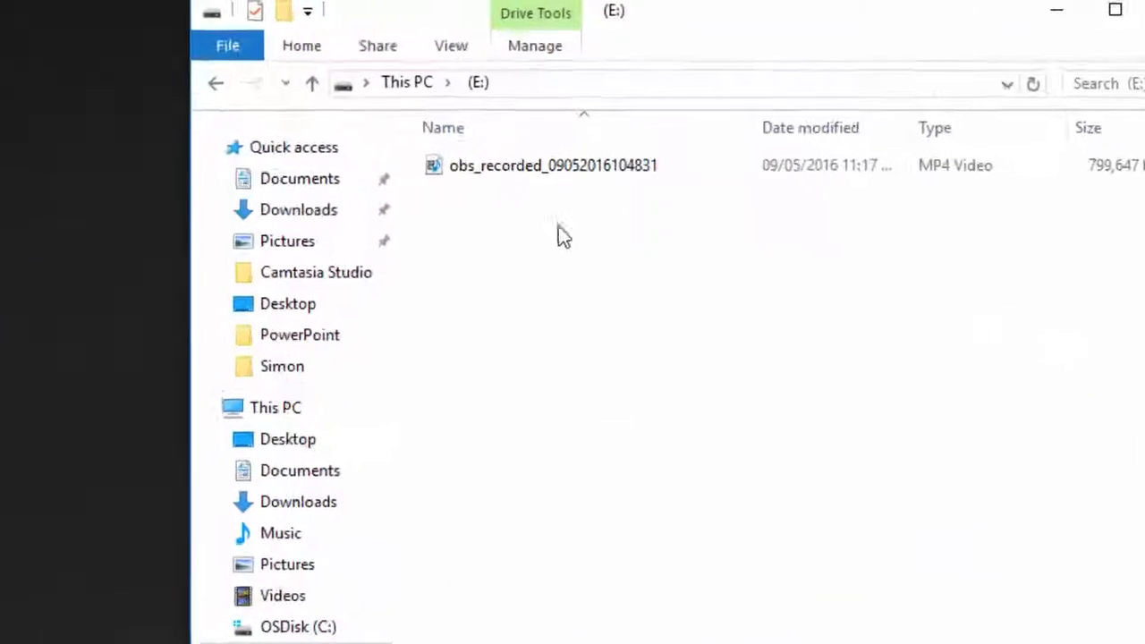
{"action": "right_click", "coordinate": [558, 184]}
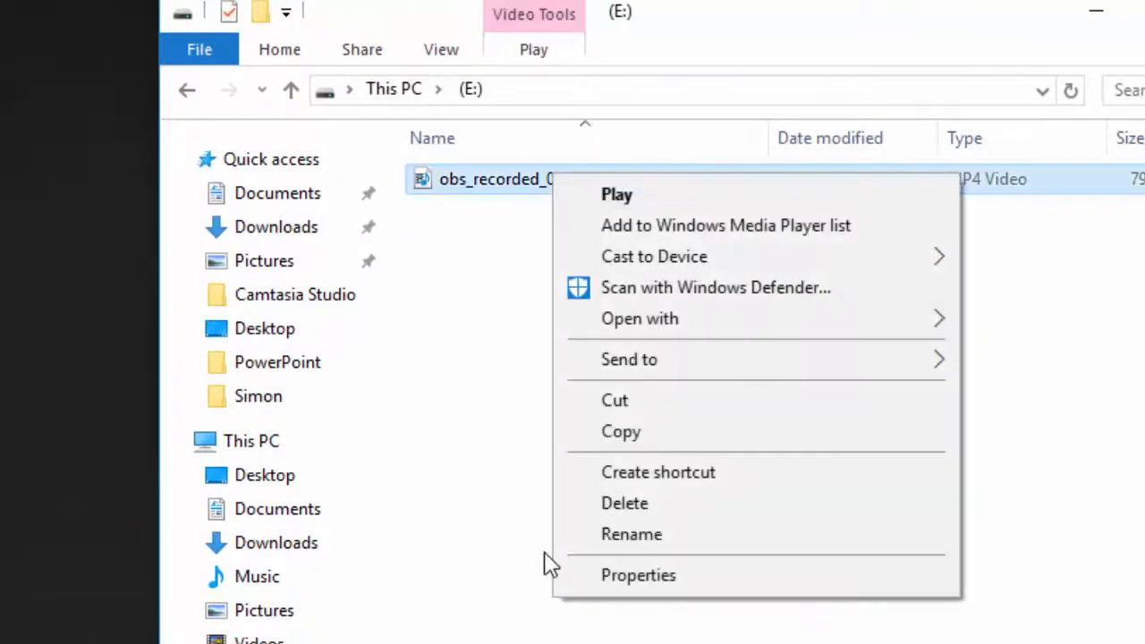
{"action": "left_click", "coordinate": [606, 577]}
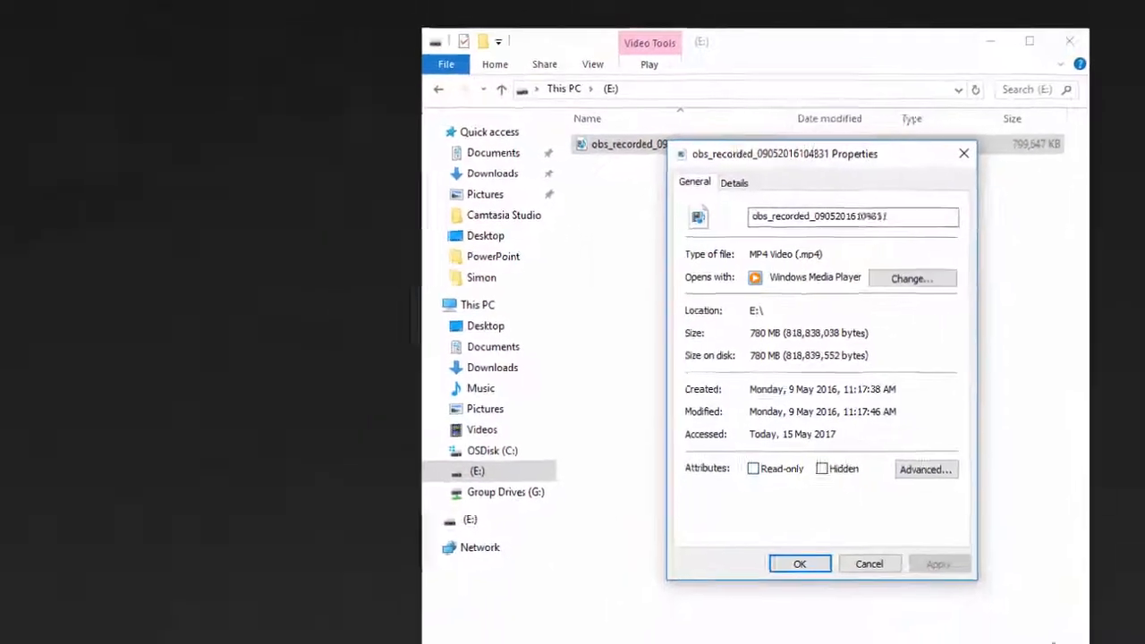
Show the properties of the encoded "test file handbrake" video on the desktop and place them beside the original's to compare file sizes.
{"action": "right_click", "coordinate": [30, 358]}
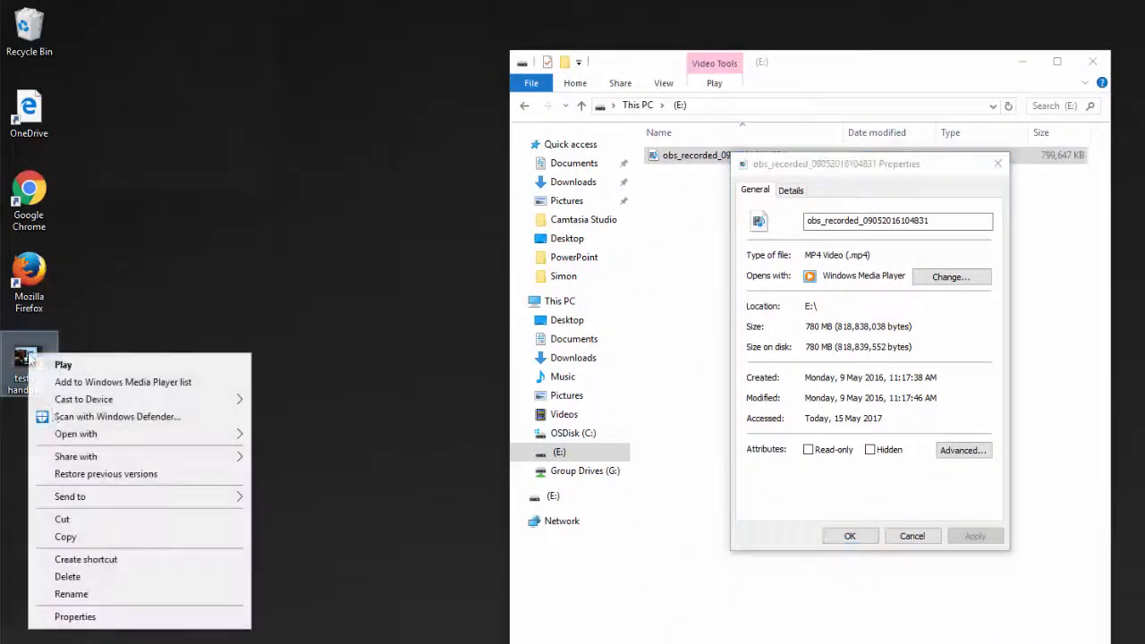
{"action": "left_click", "coordinate": [78, 617]}
{"action": "left_click_drag", "start_coordinate": [216, 367], "coordinate": [385, 67]}
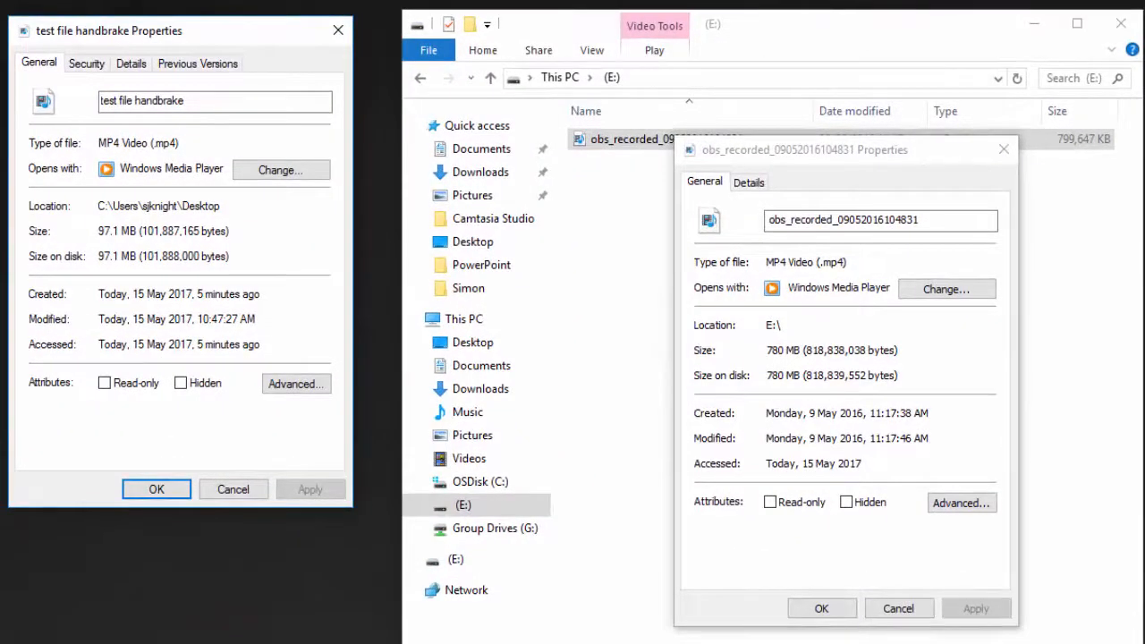